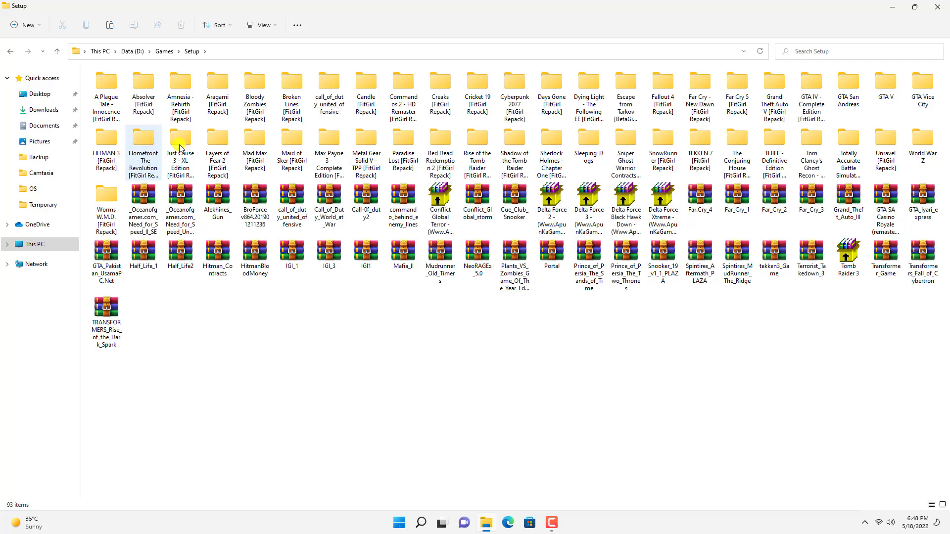
Step: Try running the setup application from the Max Payne 3 - Complete Edition [FitGirl Repack] folder and minimize the folder window
right_click(327, 140)
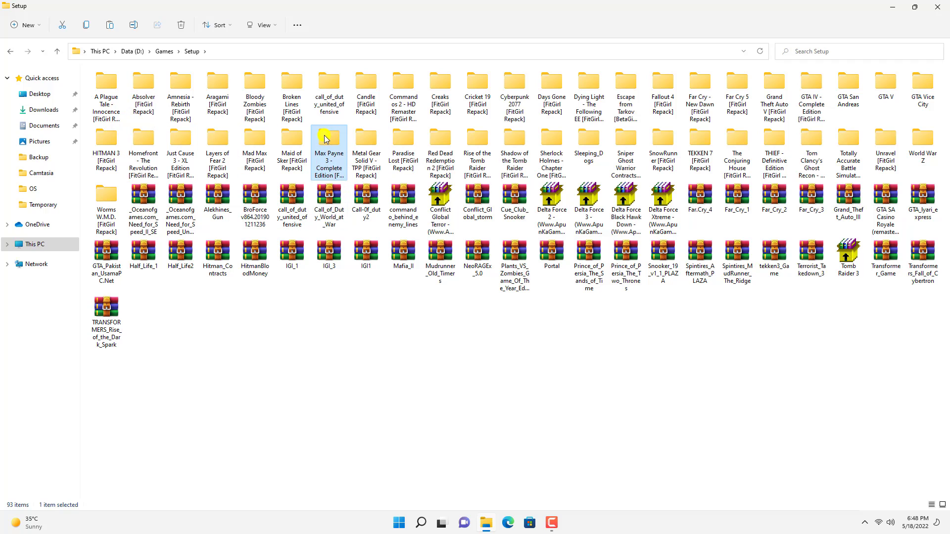
left_click(346, 169)
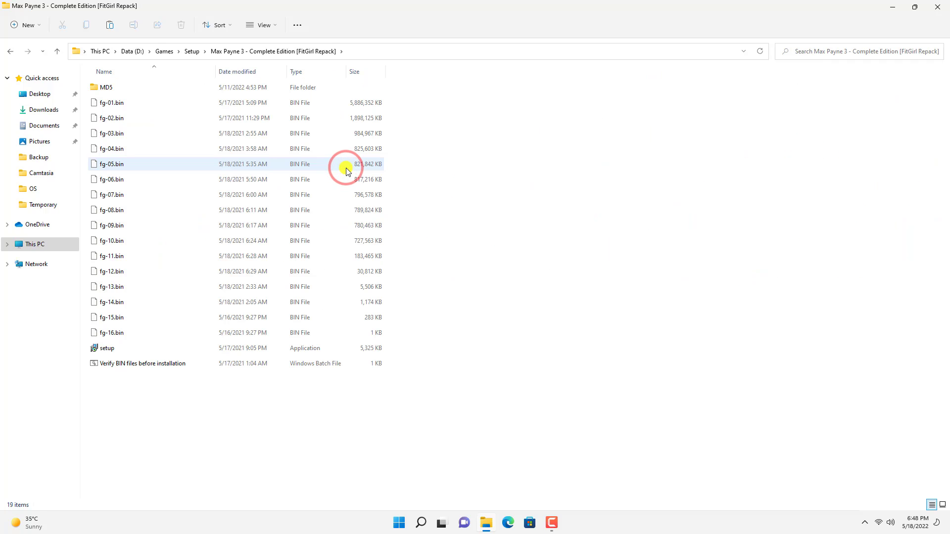
right_click(111, 349)
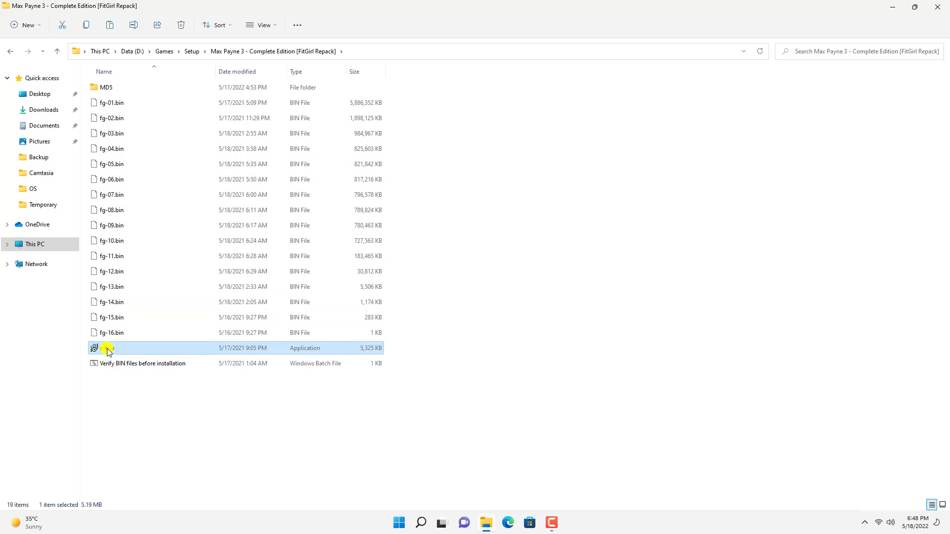
left_click(136, 387)
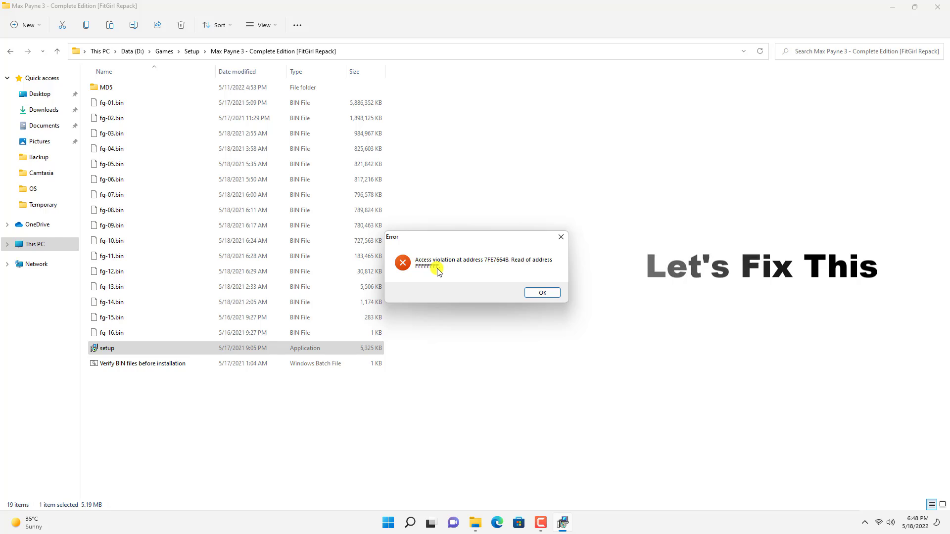
left_click(534, 294)
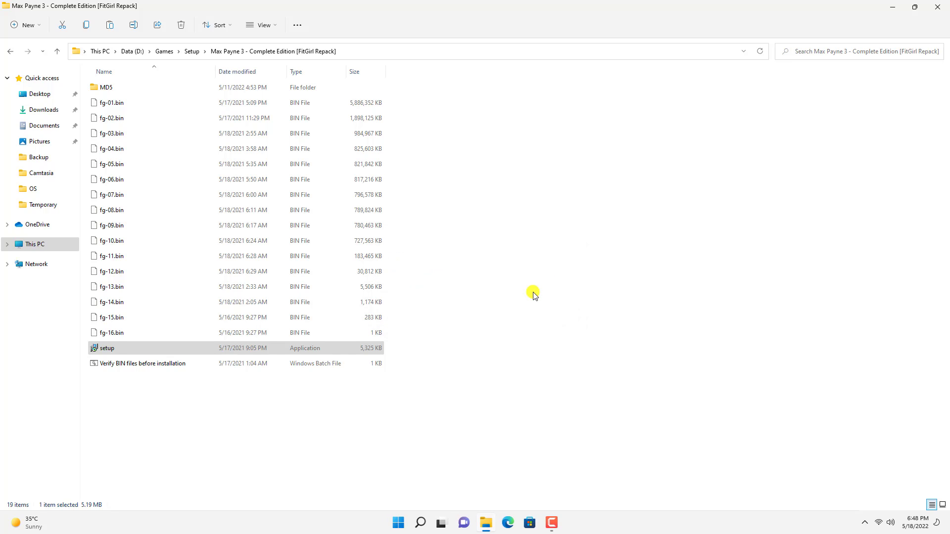
left_click(889, 7)
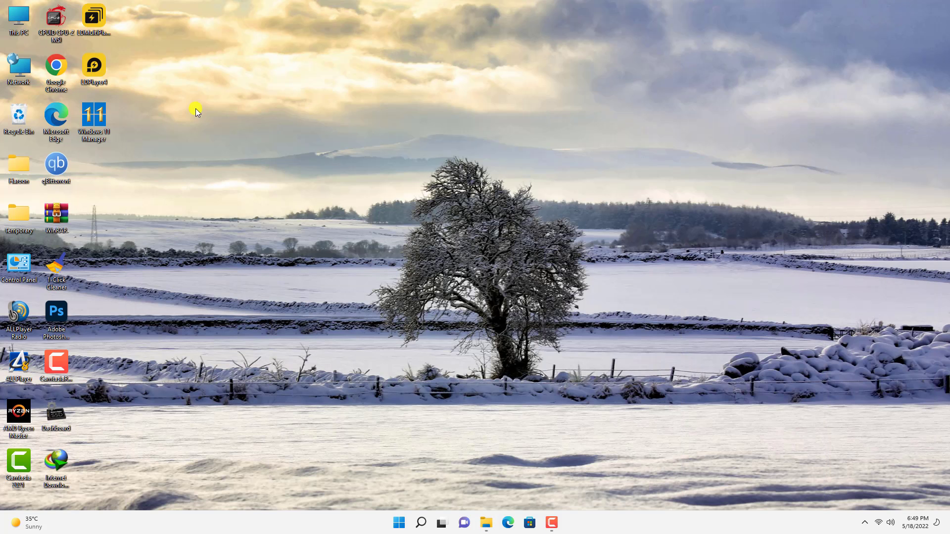
Step: Switch to Google Chrome and open the FitGirl Repacks site from the Games bookmarks
right_click(61, 67)
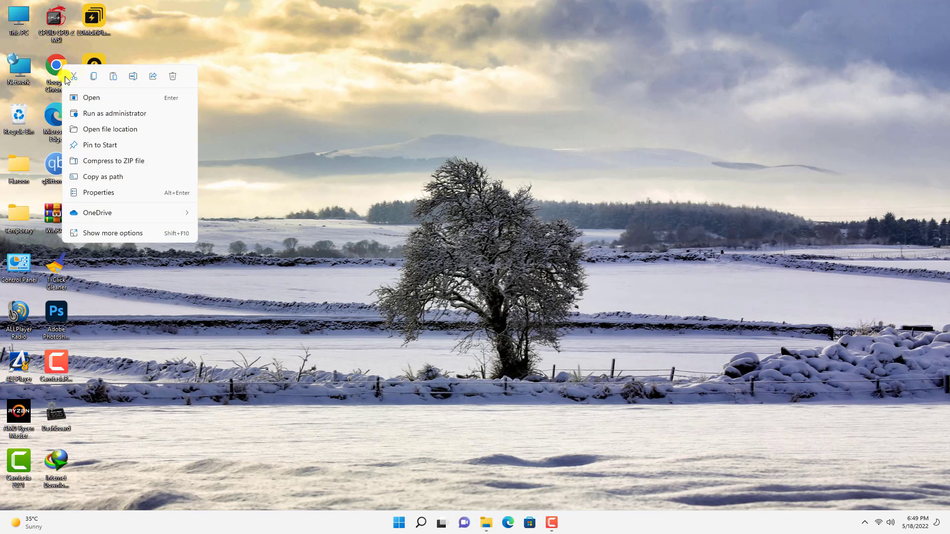
left_click(84, 98)
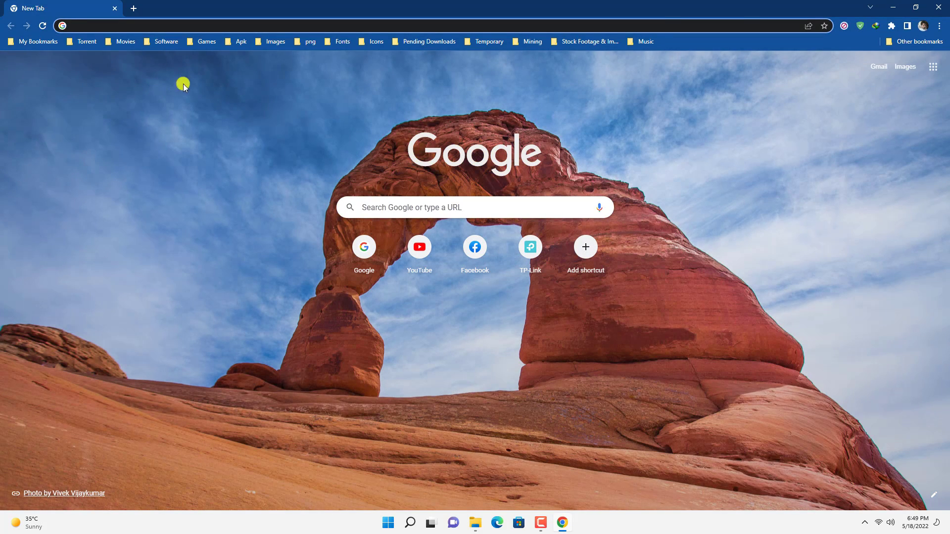
left_click(209, 43)
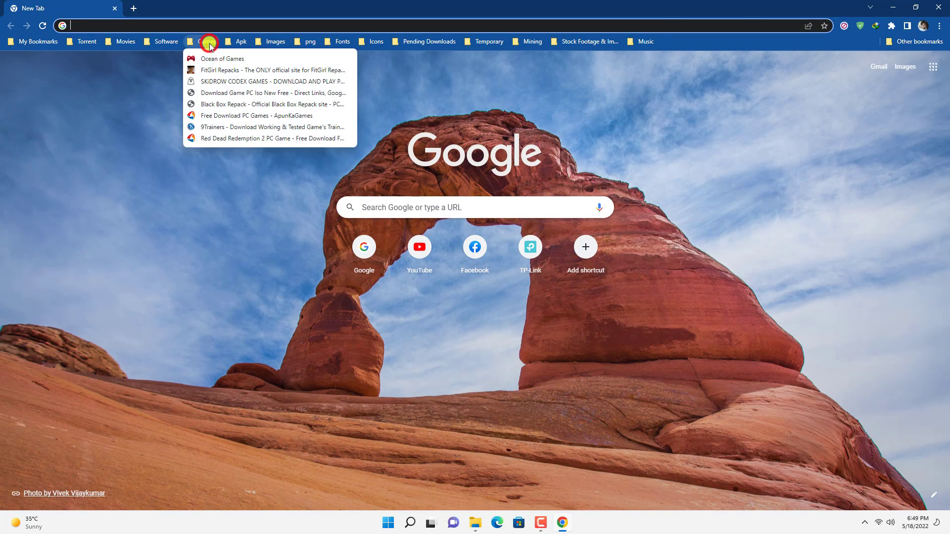
left_click(219, 70)
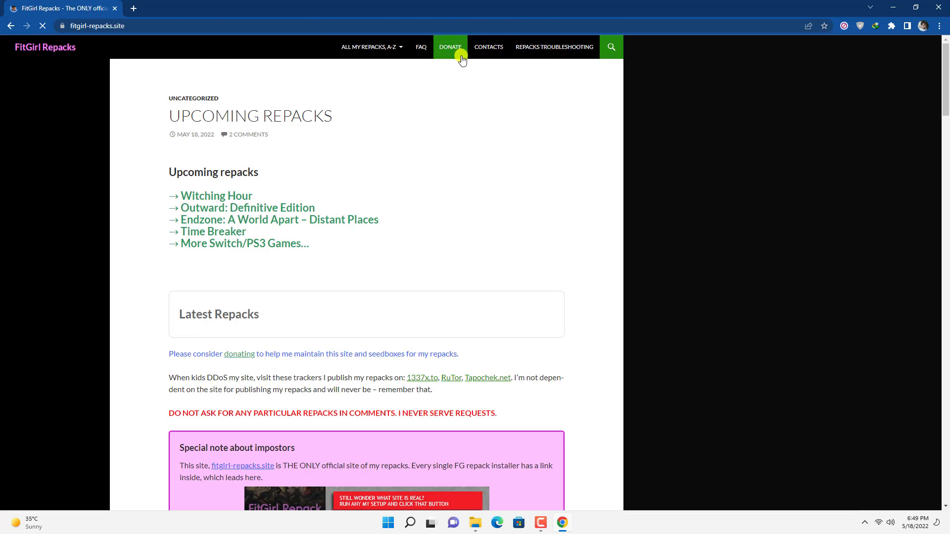
Step: Search the site for "max payne 3" and open the 1337x download mirror of Max Payne 3: Complete Edition
left_click(611, 51)
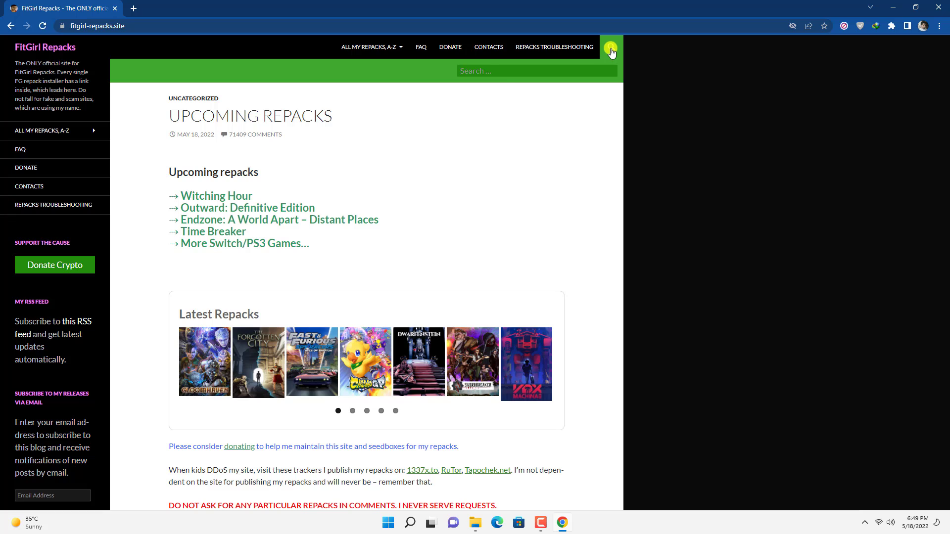
type("max p")
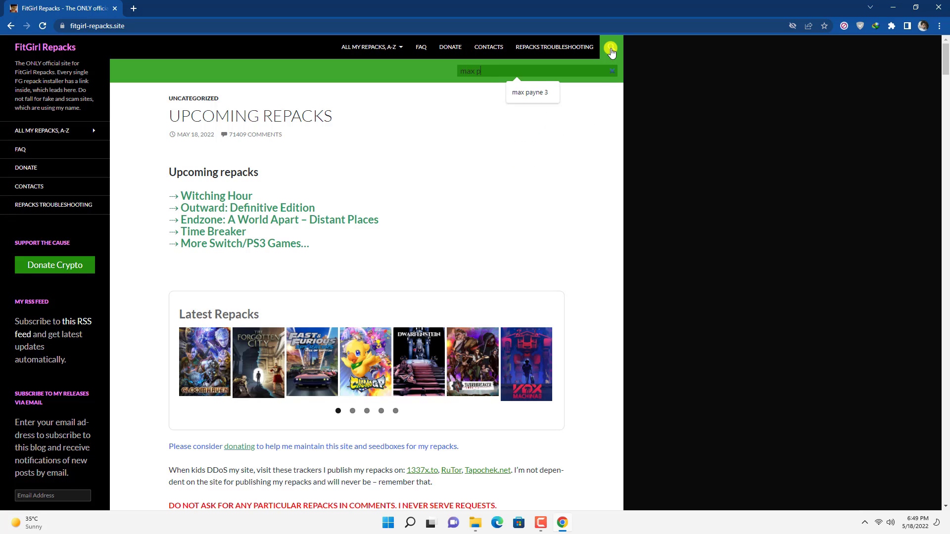
type("ayne 3")
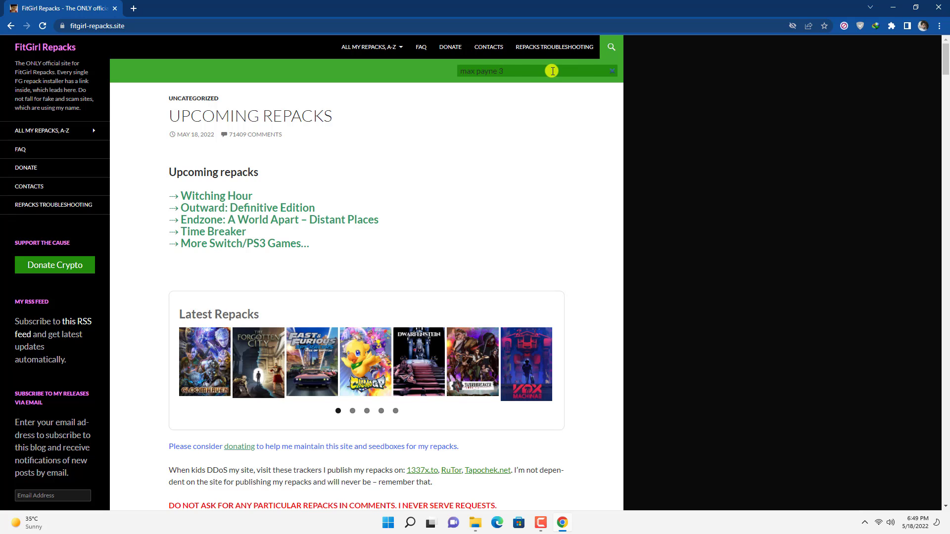
key("Return")
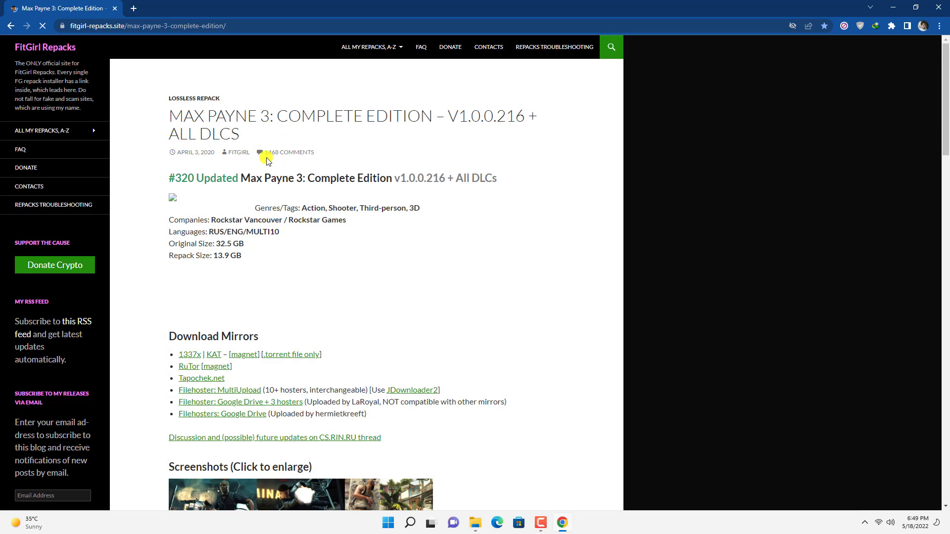
scroll(314, 270, "down", 1)
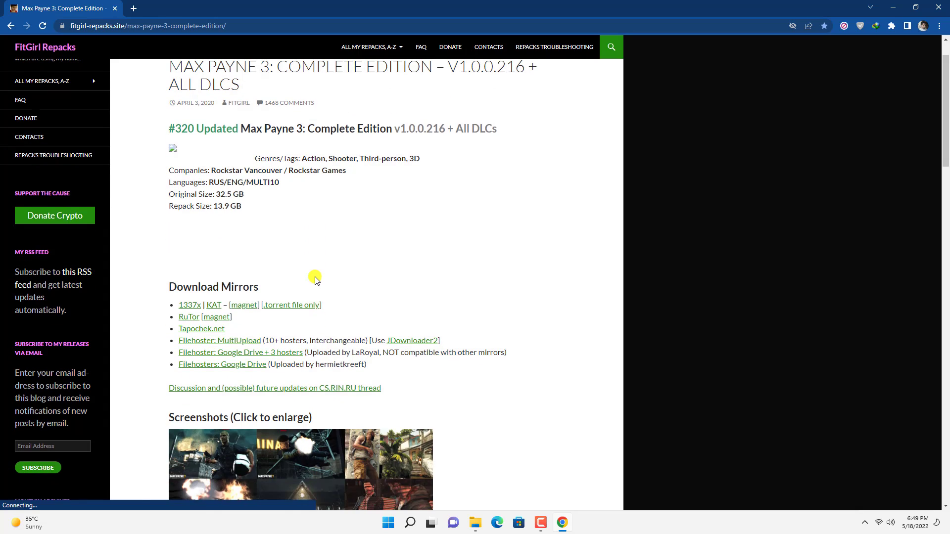
left_click(193, 310)
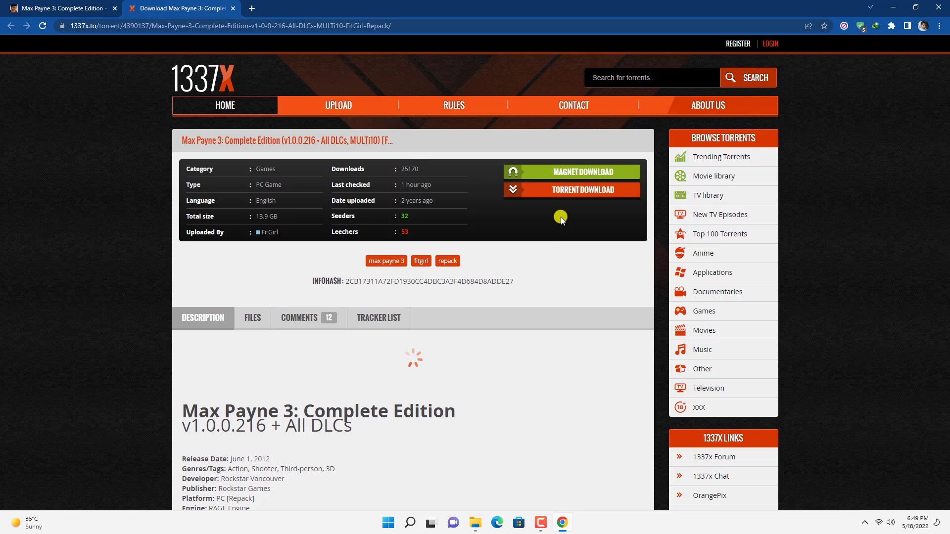
Step: Open the magnet download in qBittorrent and select only setup.exe among the torrent's files
left_click(568, 174)
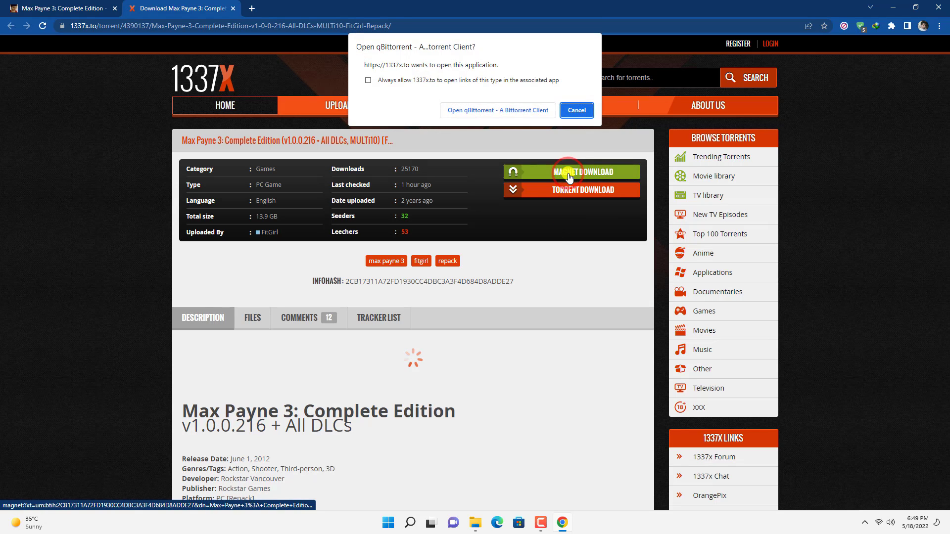
left_click(485, 109)
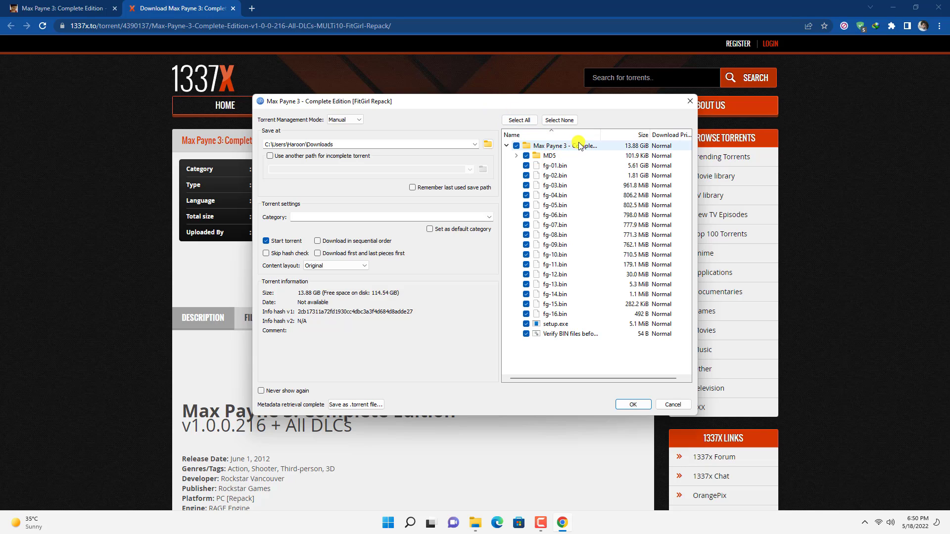
left_click(516, 146)
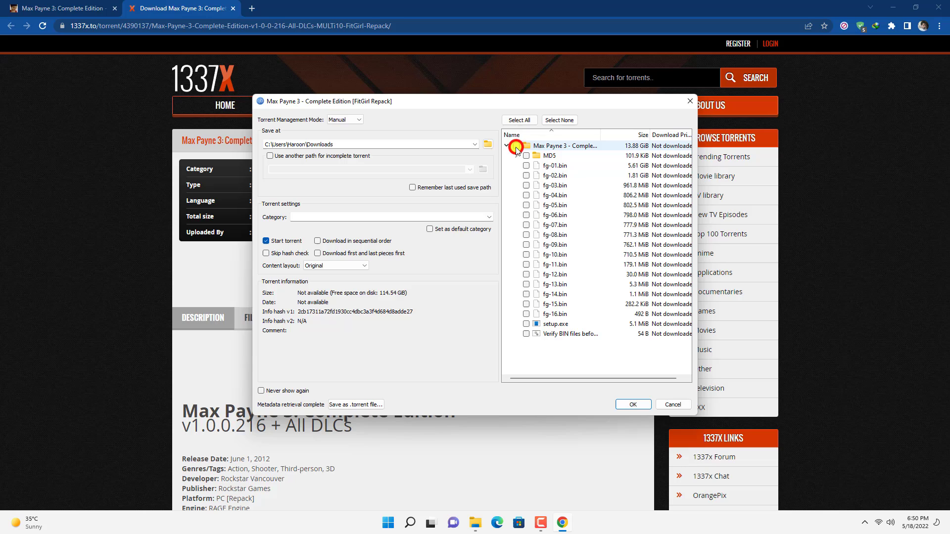
left_click(526, 324)
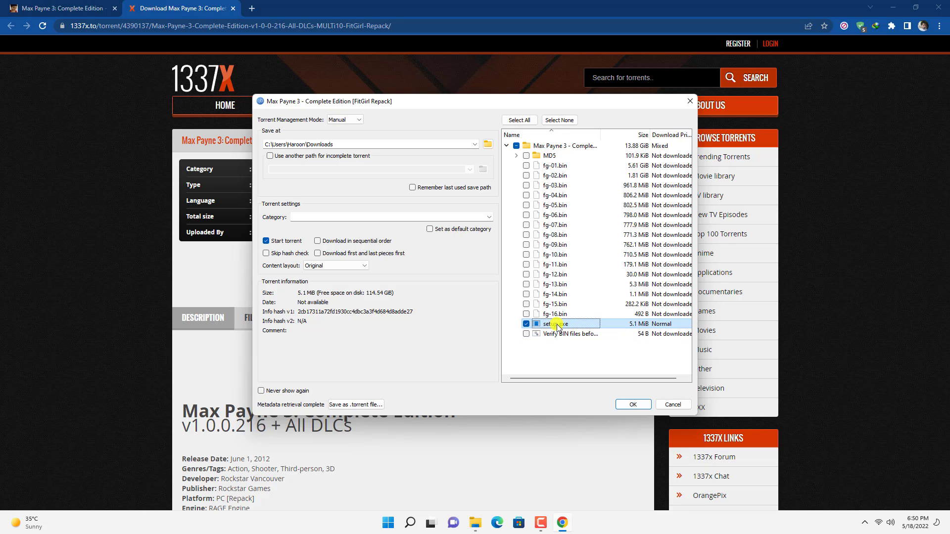
Step: Open the virus and threat protection settings in Windows Security and turn off real-time protection
left_click(865, 523)
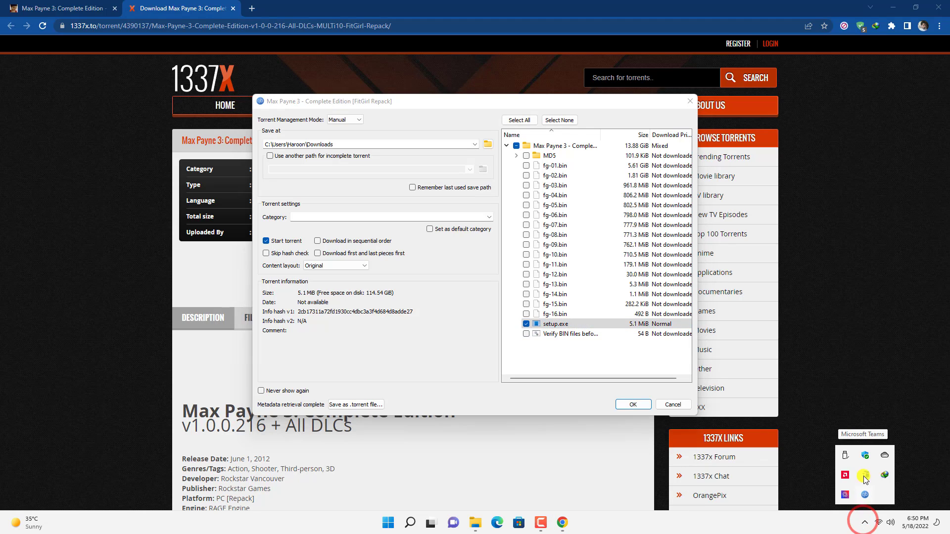
left_click(865, 457)
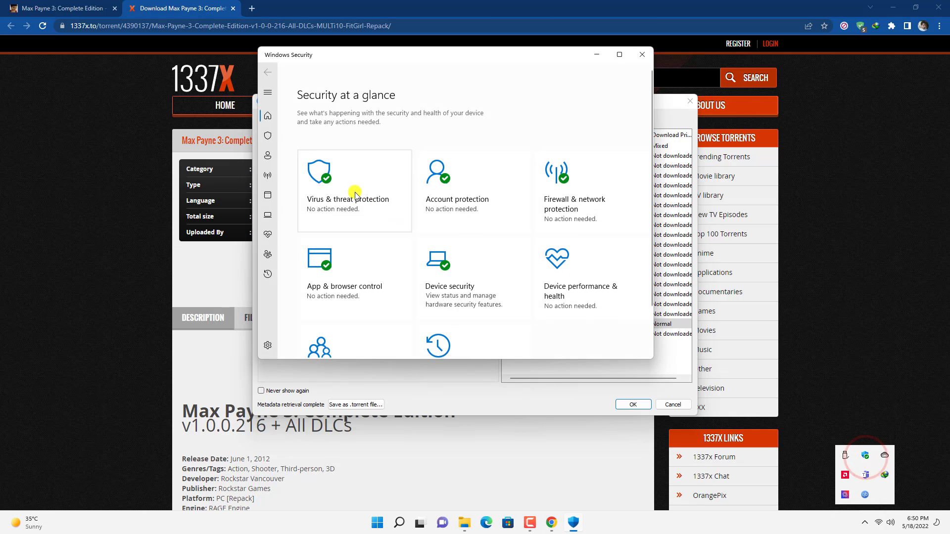
left_click(343, 190)
scroll(341, 238, "down", 3)
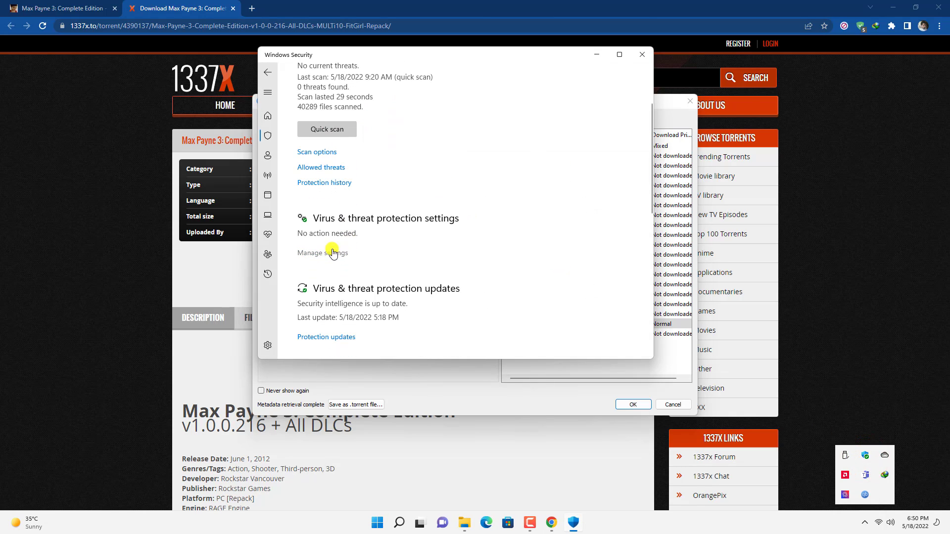
left_click(328, 255)
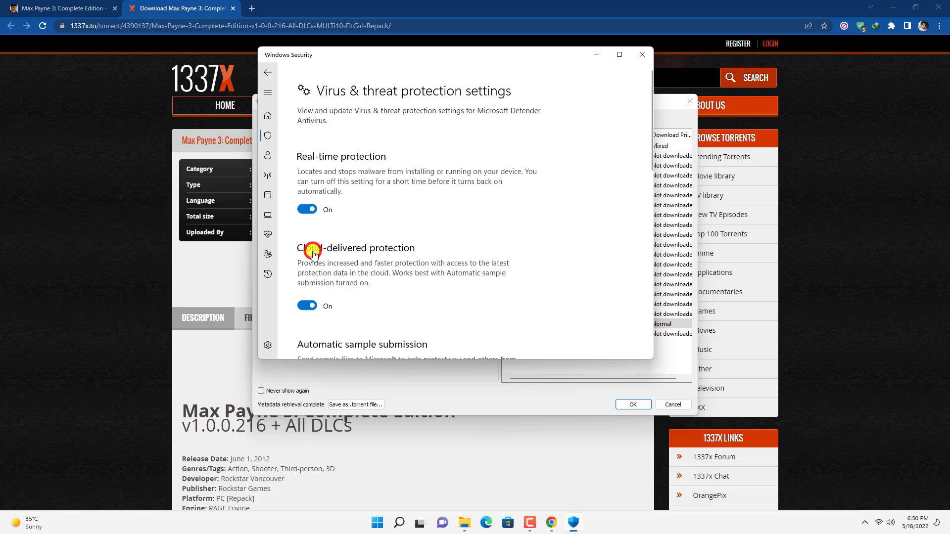
left_click(307, 201)
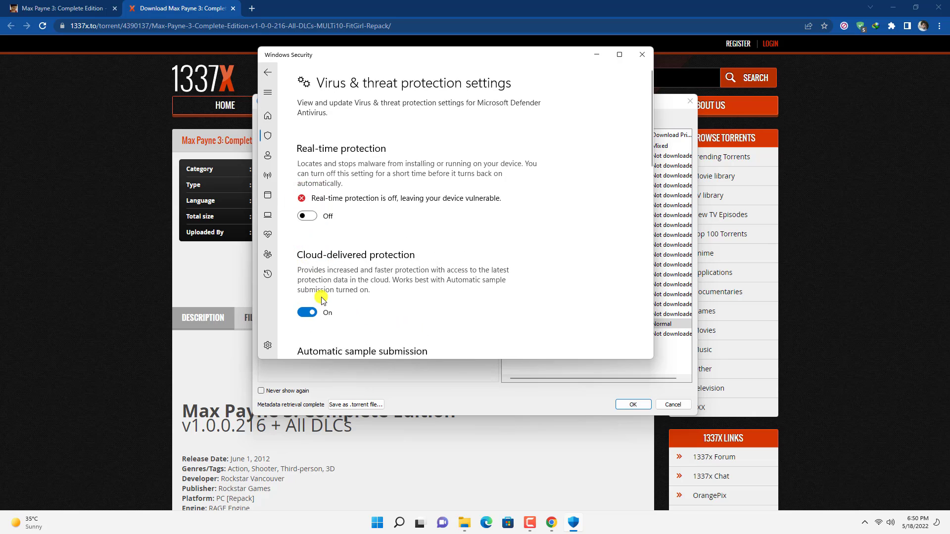
Step: Turn off cloud-delivered protection and automatic sample submission, and minimize Windows Security
left_click(314, 313)
scroll(309, 297, "down", 3)
left_click(310, 299)
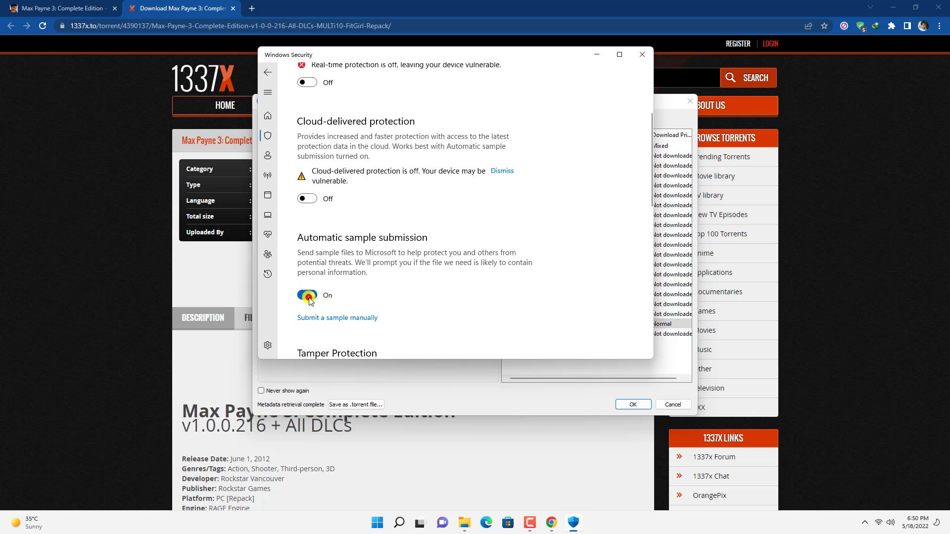
left_click(519, 287)
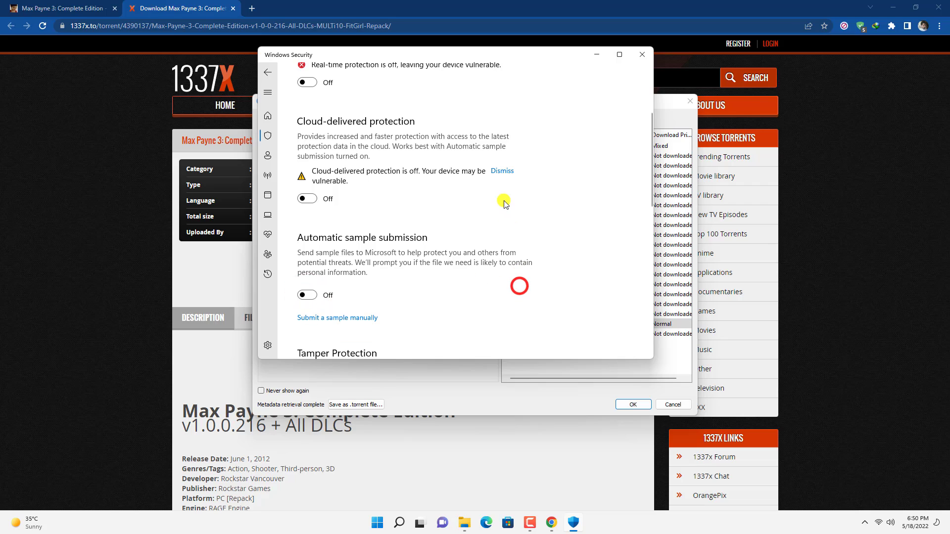
left_click(501, 174)
scroll(495, 223, "down", 4)
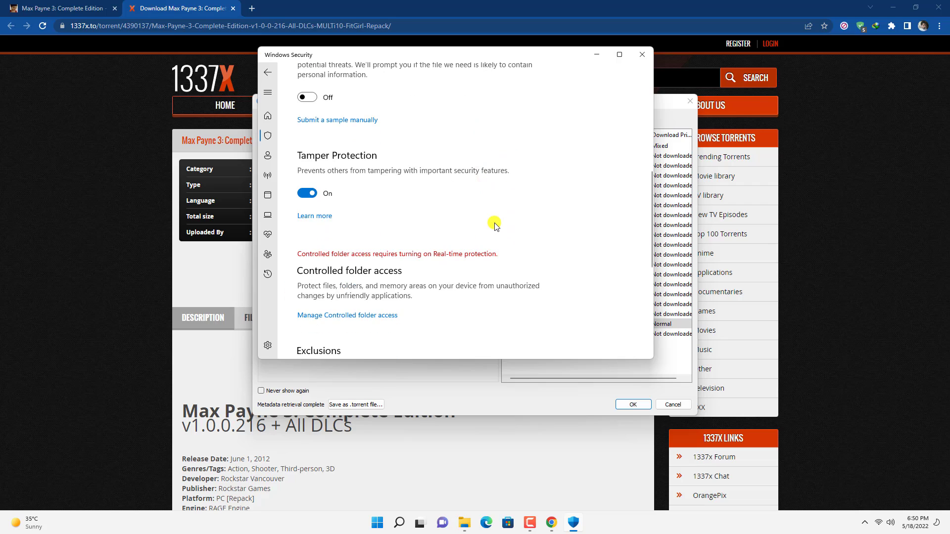
scroll(496, 225, "up", 4)
scroll(496, 225, "up", 3)
left_click(596, 54)
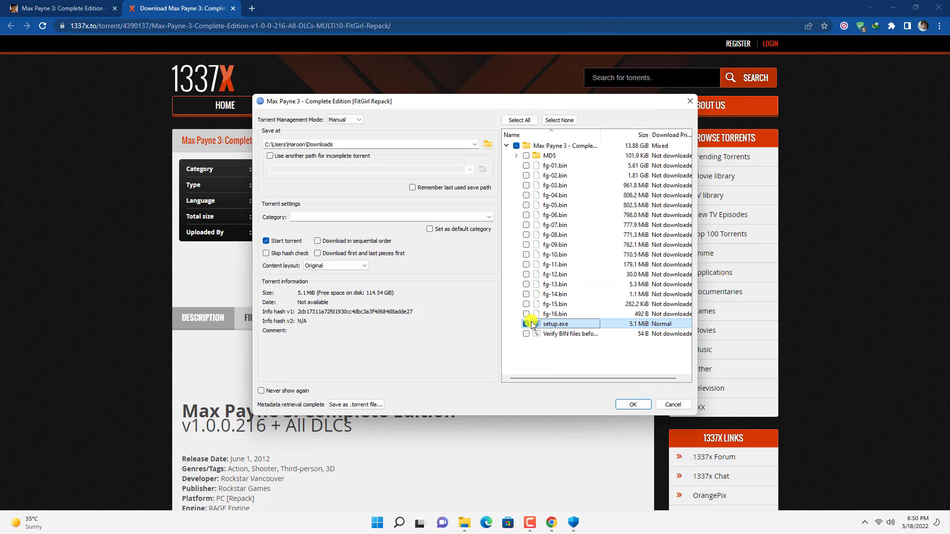
Step: Start the torrent download of setup.exe and close the browser
left_click(627, 405)
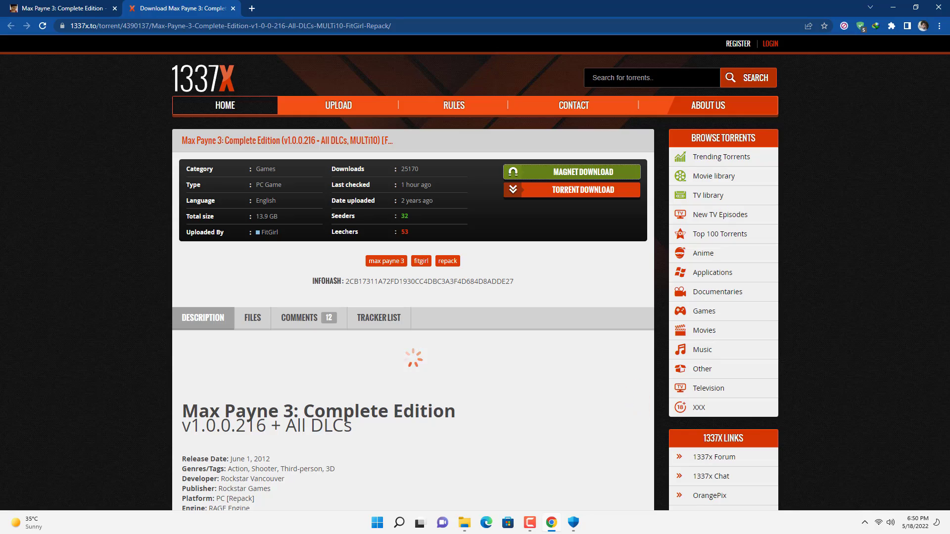
left_click(934, 9)
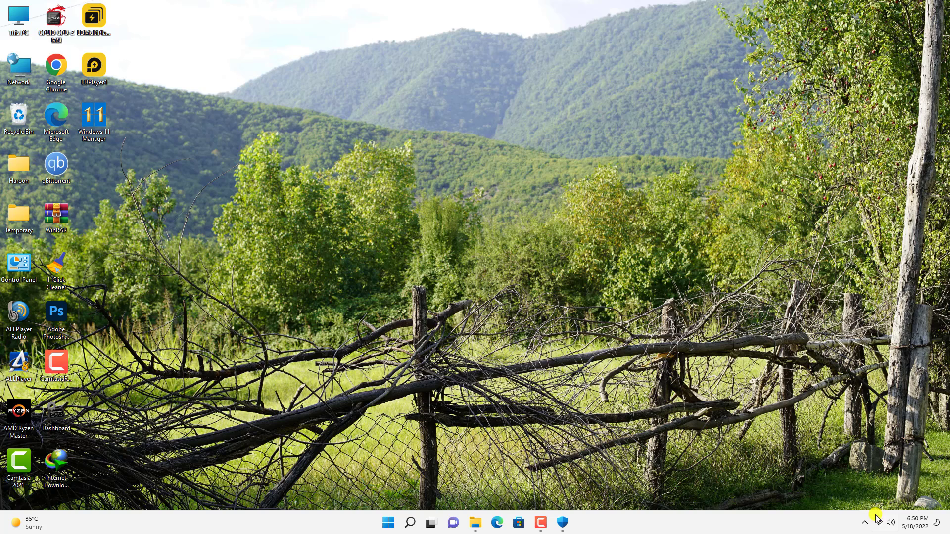
Step: Check the Max Payne 3 torrent's download progress in qBittorrent and close its window
left_click(865, 522)
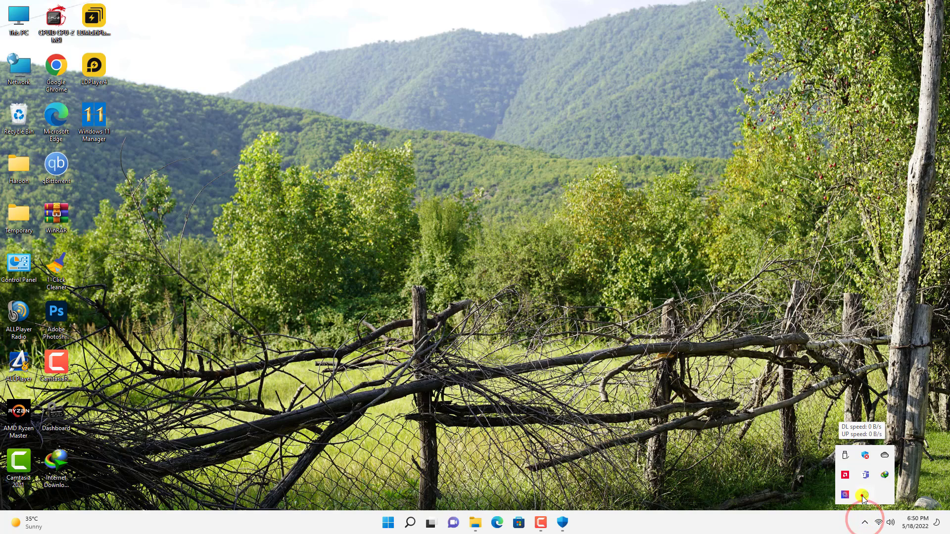
left_click(865, 495)
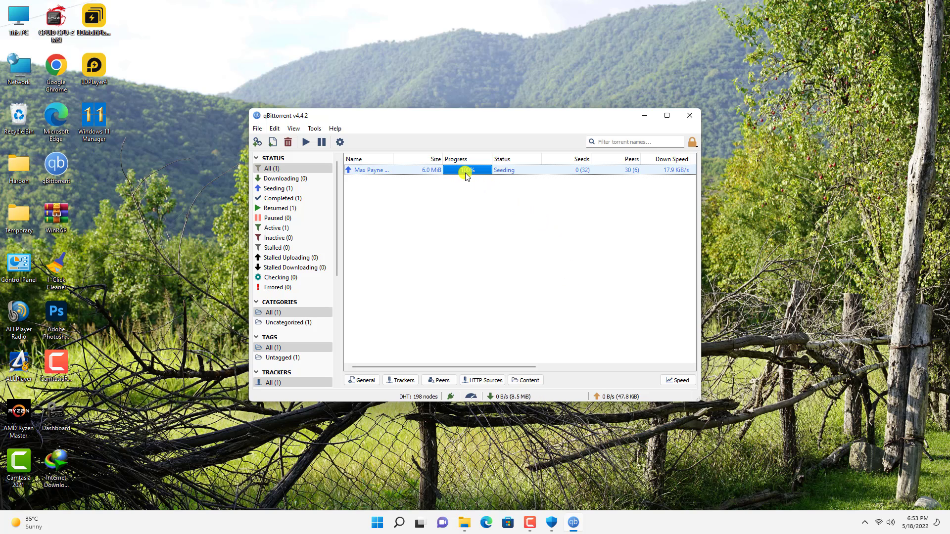
left_click(686, 116)
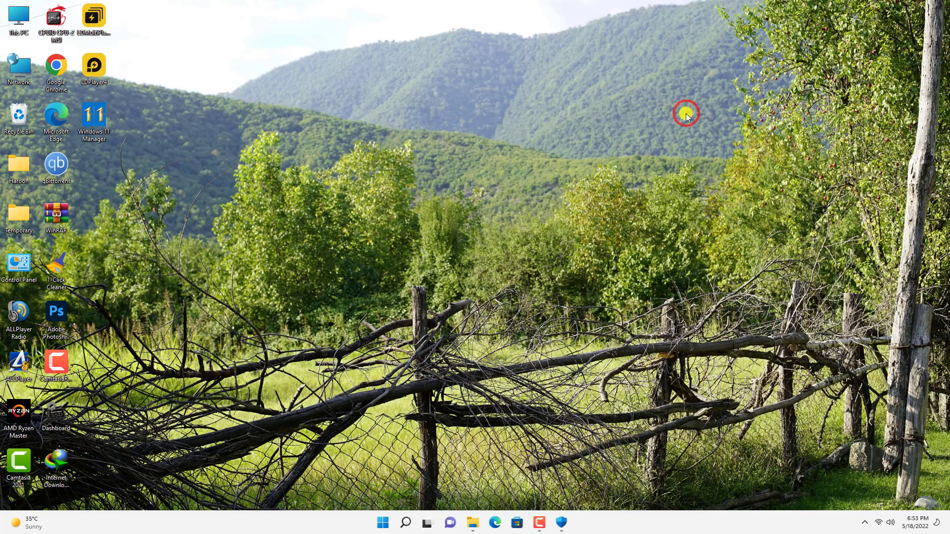
Step: Open the "Max Payne 3 - Complete Edition [FitGirl Repack]" folder inside the Downloads folder in File Explorer
right_click(24, 15)
left_click(35, 21)
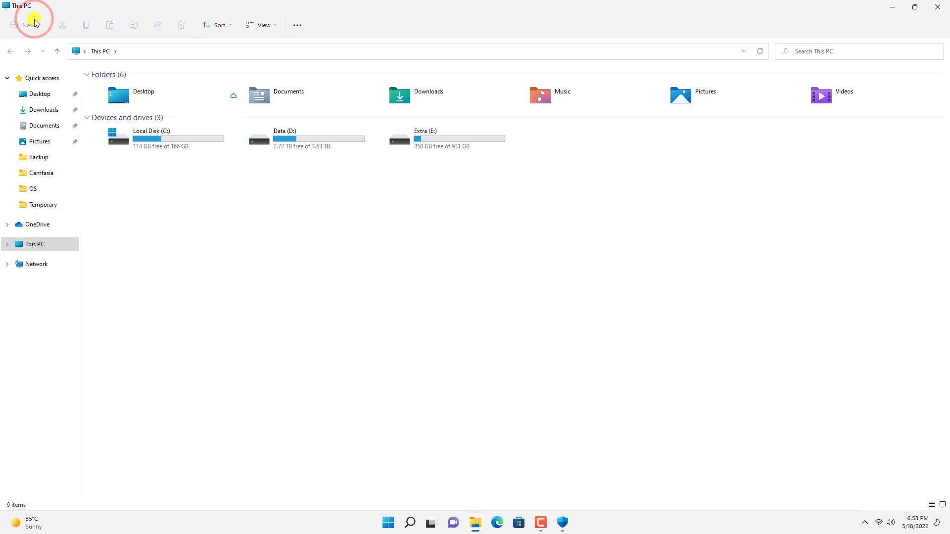
right_click(420, 96)
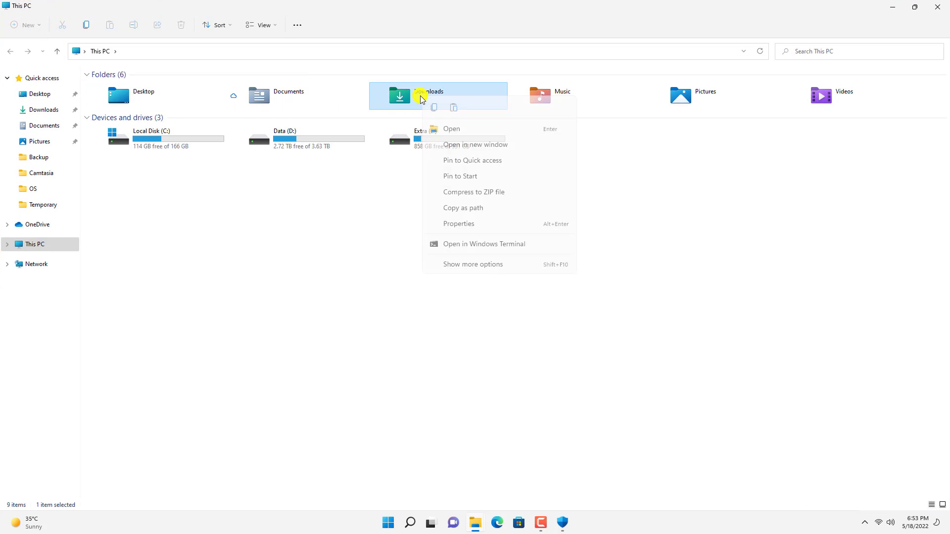
left_click(452, 128)
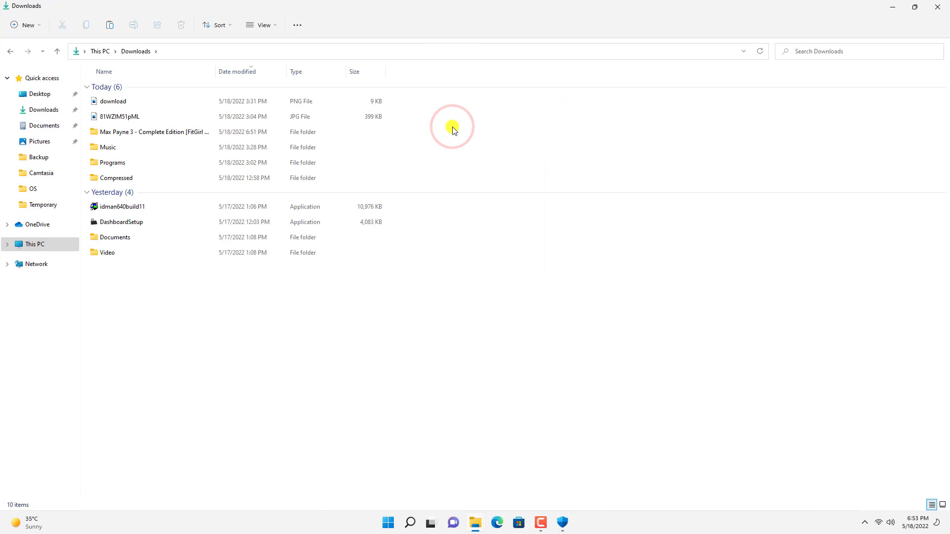
right_click(117, 132)
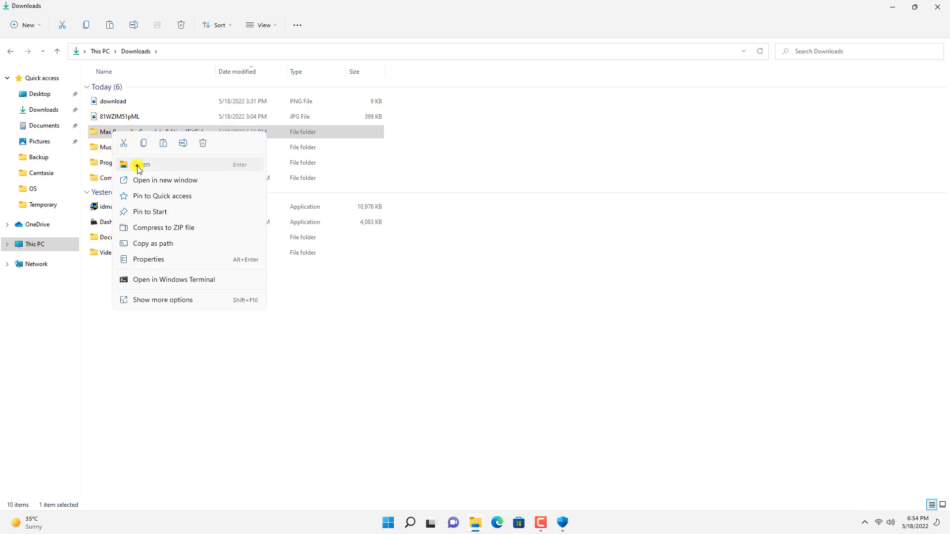
left_click(137, 164)
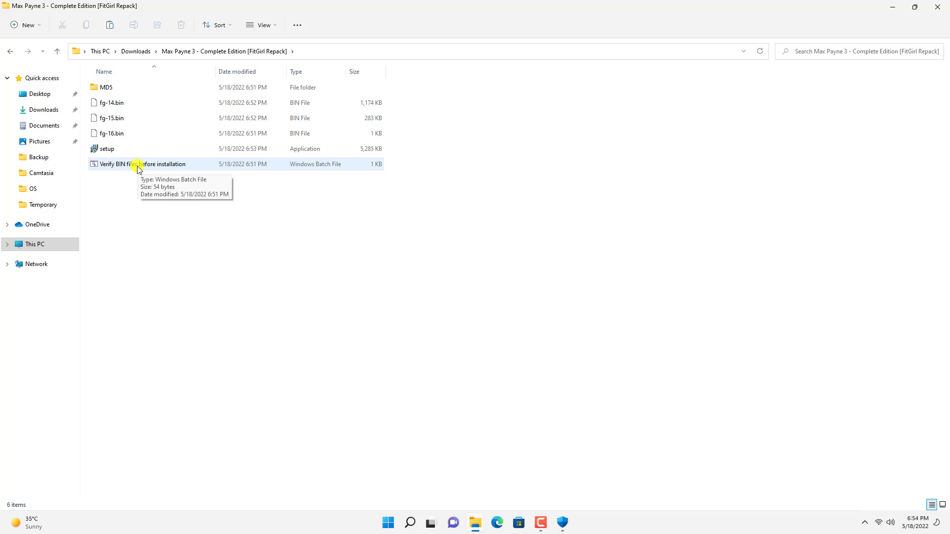
Step: Copy the newly downloaded setup application and minimize its folder window
right_click(105, 152)
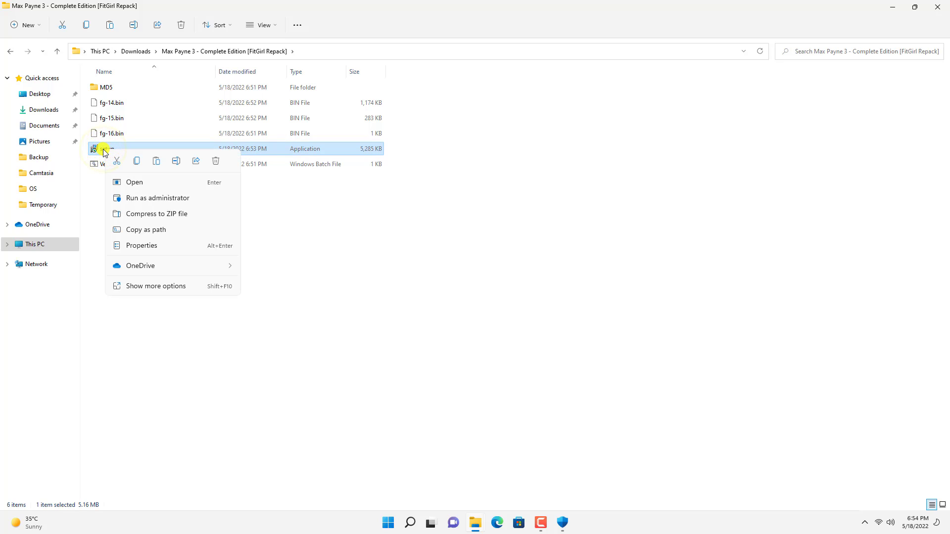
left_click(136, 162)
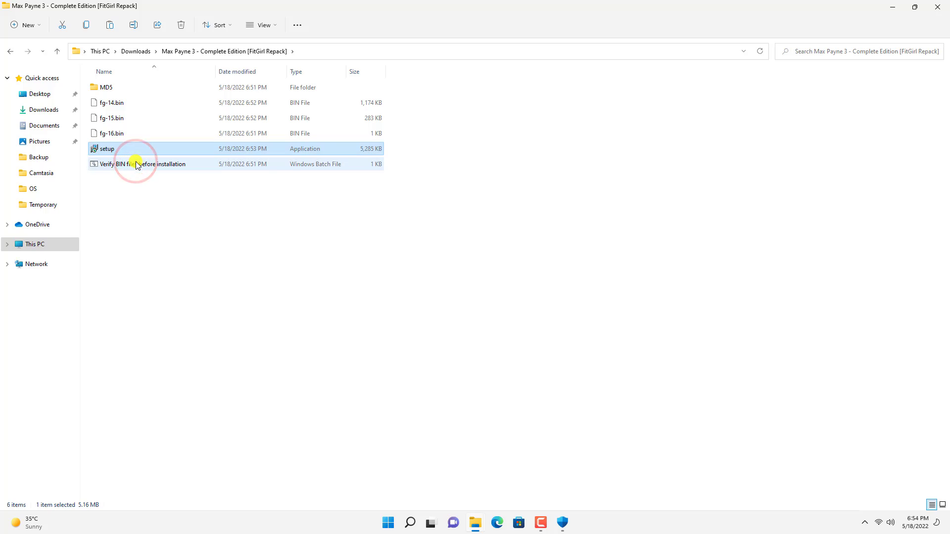
left_click(893, 8)
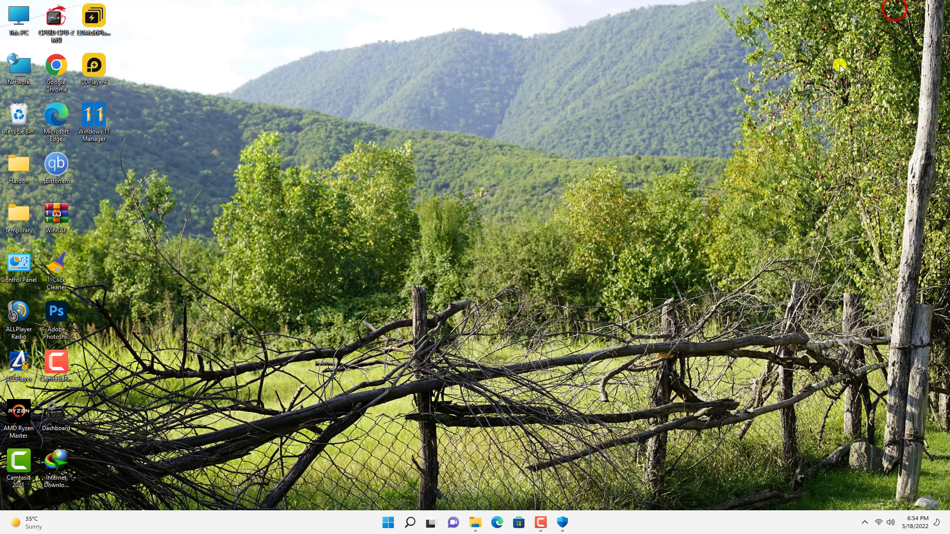
Step: Paste the copied setup.exe into the Max Payne 3 repack folder under D:\Games\Setup, replacing the existing file
mouse_move(473, 526)
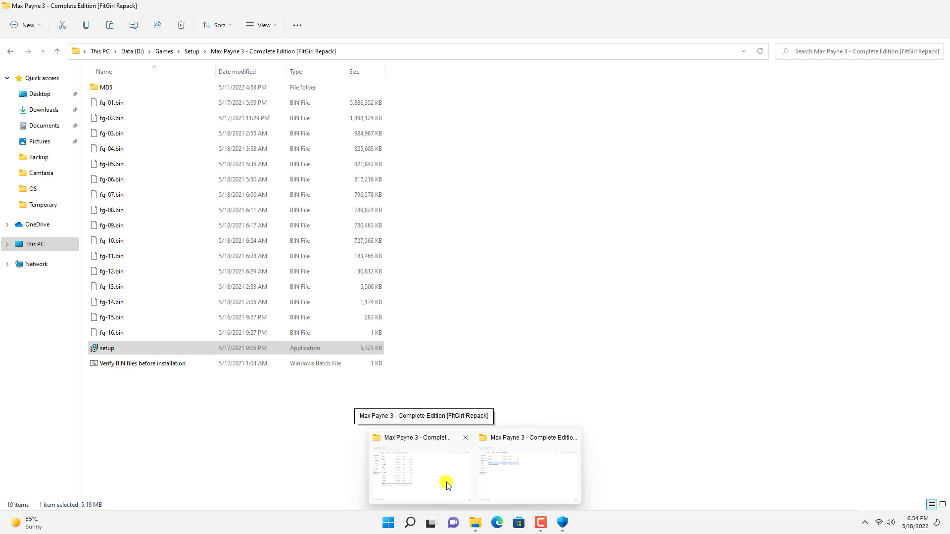
left_click(447, 486)
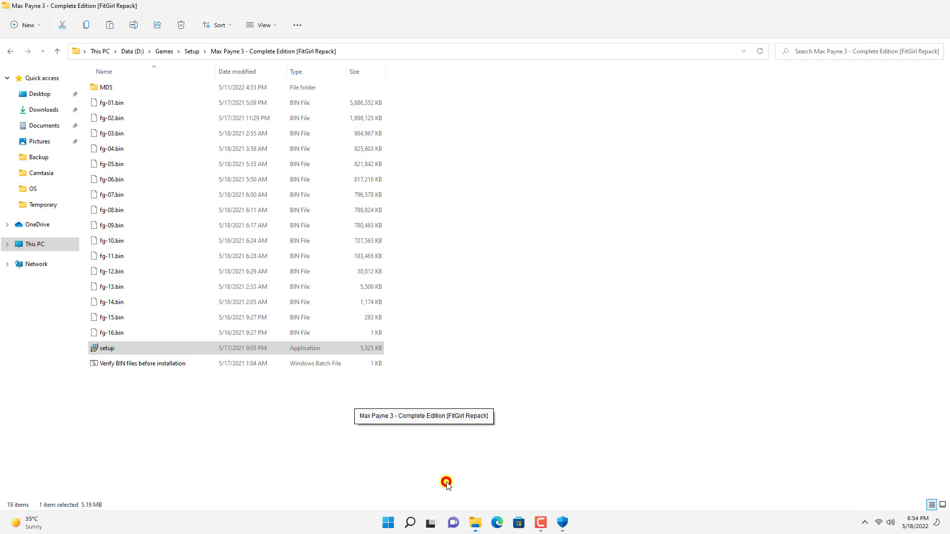
right_click(294, 455)
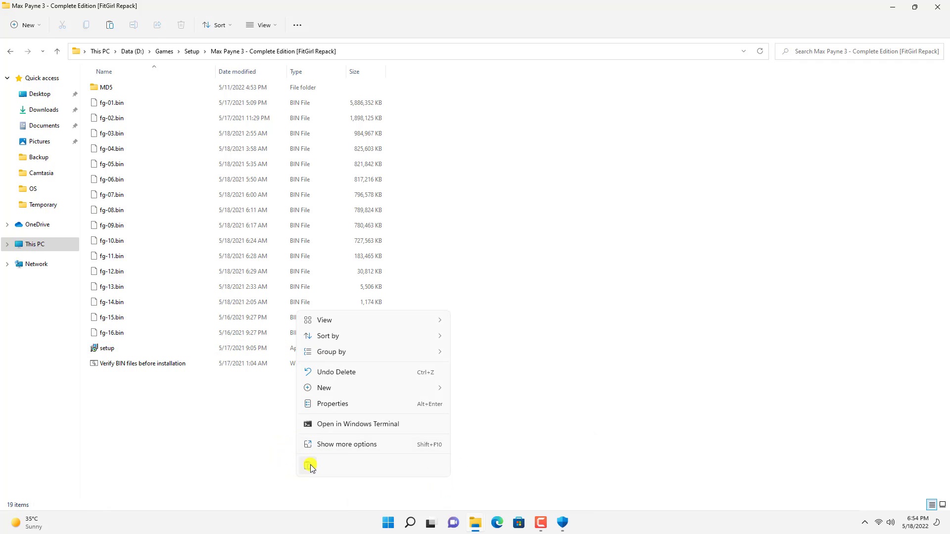
left_click(309, 468)
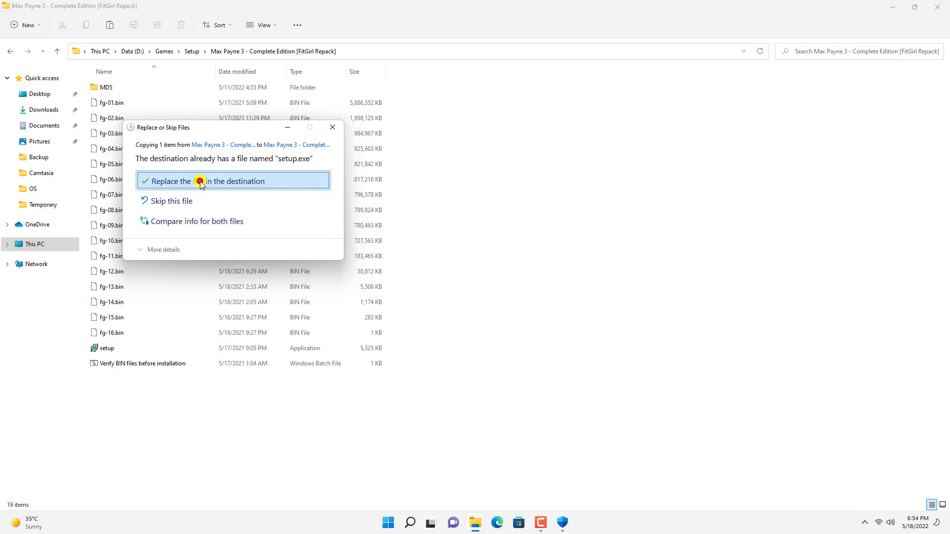
left_click(201, 181)
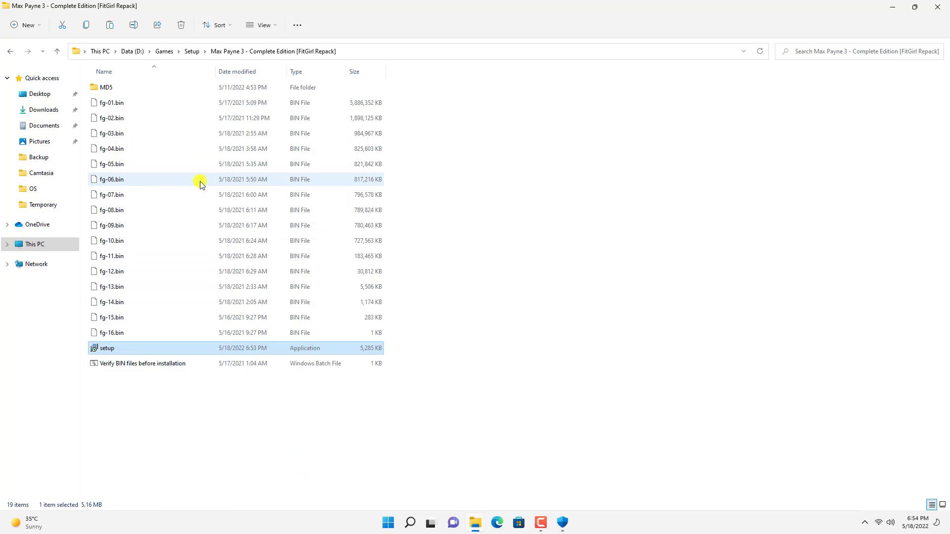
Step: Launch the replaced setup application and accept English as the installation language
right_click(102, 349)
left_click(137, 379)
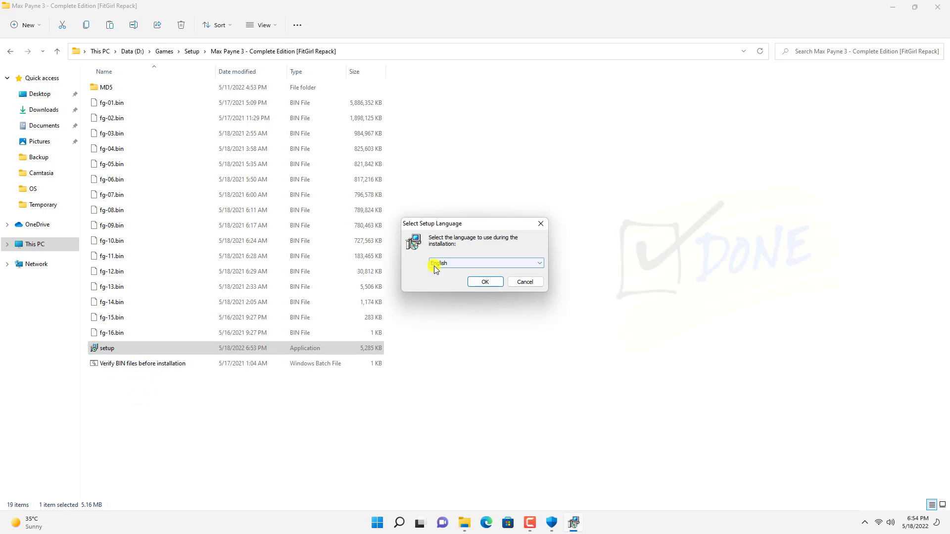
left_click(482, 282)
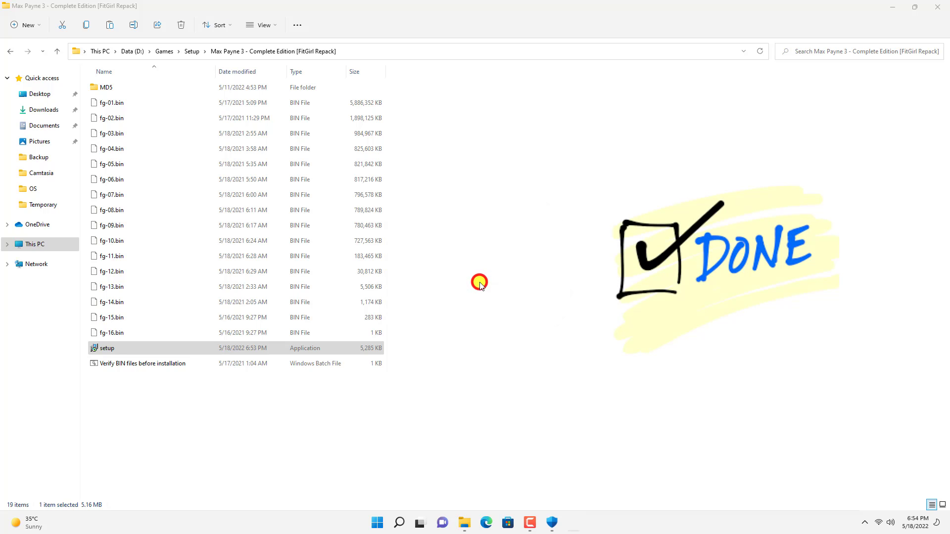